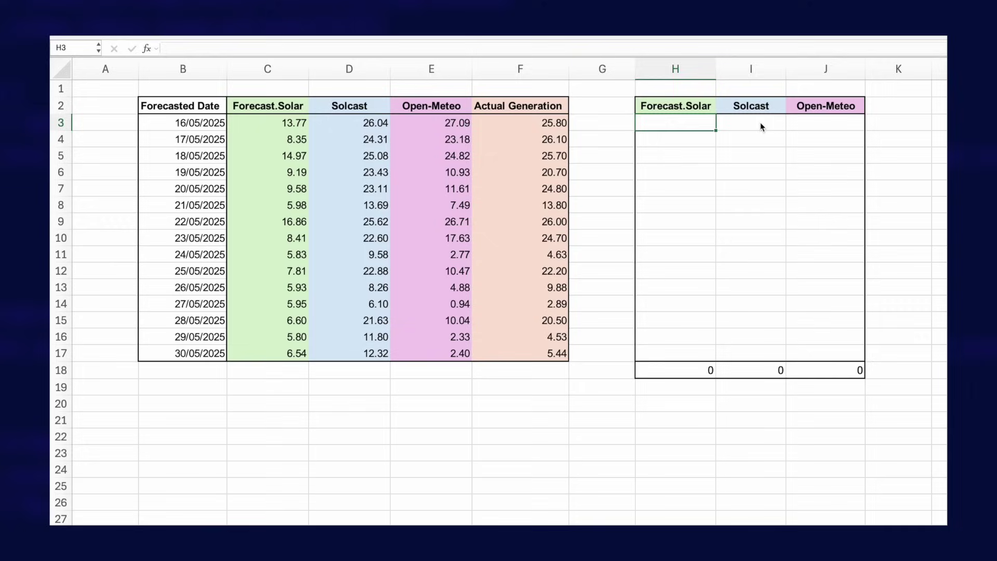
- Enter the 1–3 ranks for Forecast.Solar, Solcast and Open-Meteo on the first days in H:J
type("3")
key("Tab")
type("2")
key("Return")
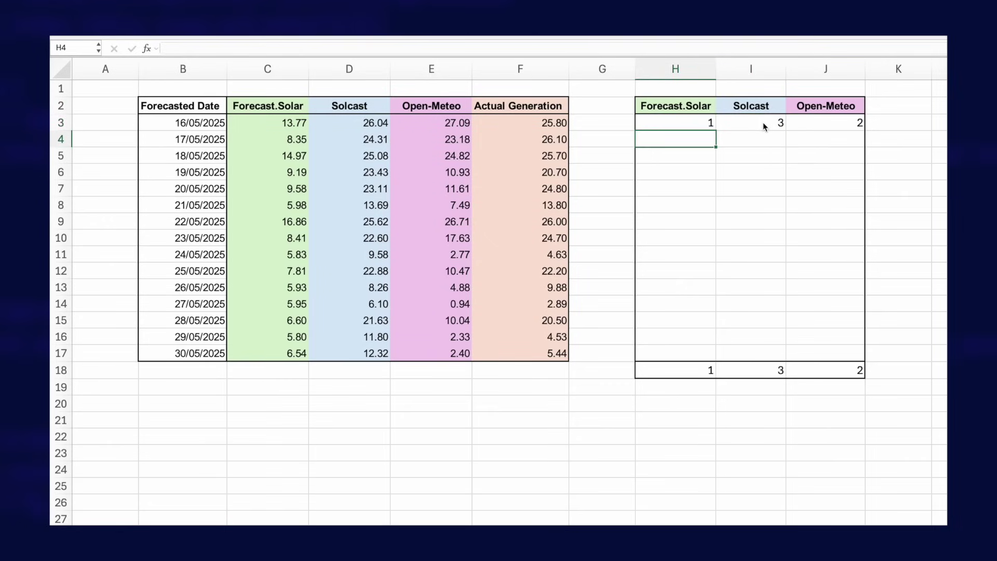
key("Tab")
type("3")
key("Tab")
type("2")
key("Return")
type("3")
key("Tab")
type("21")
key("Return")
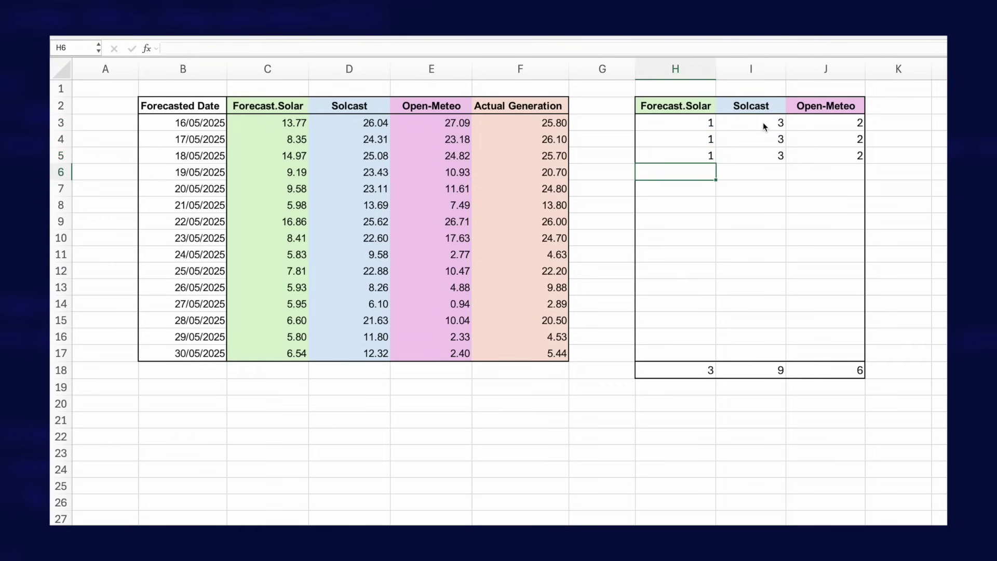
key("Tab")
type("3")
key("Tab")
type("21")
key("Return")
type("321")
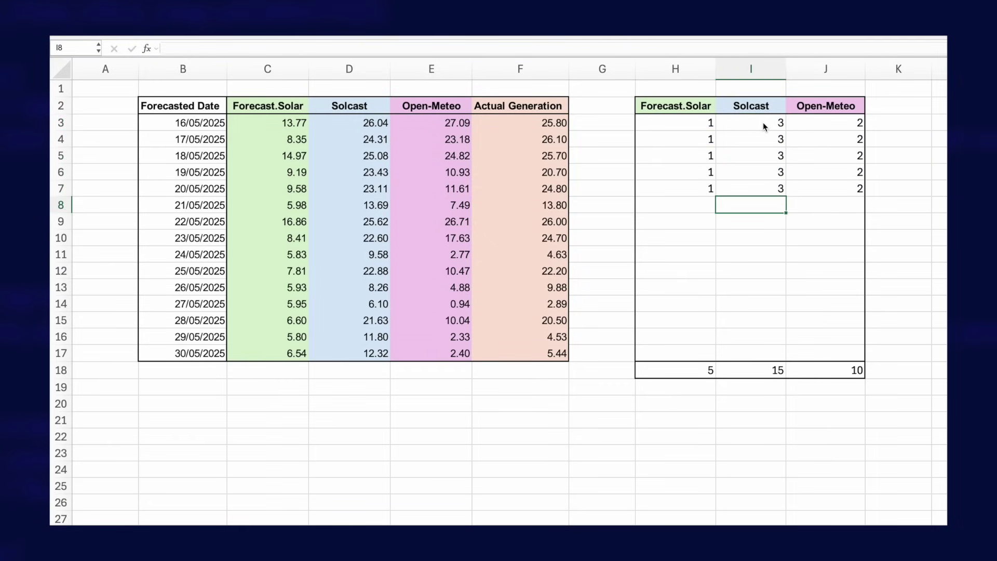
type("3")
key("Tab")
type("2")
key("Return")
type("3")
key("Tab")
type("2")
key("Return")
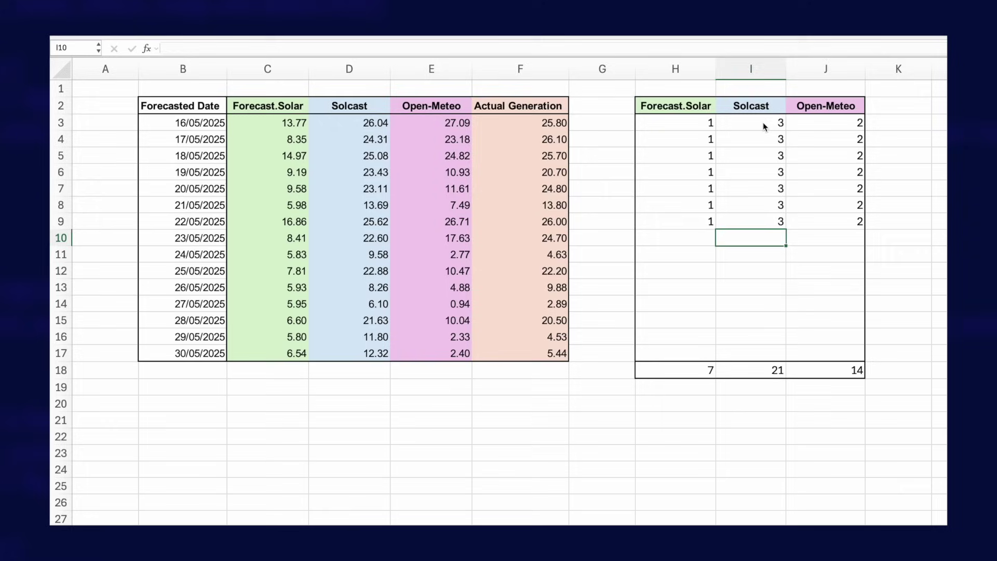
type("3")
- Rank the remaining days through 30/05/2025 in row 17, bringing totals to 23, 37 and 30
key("Tab")
type("2")
key("Return")
key("Left")
type("3")
key("Tab")
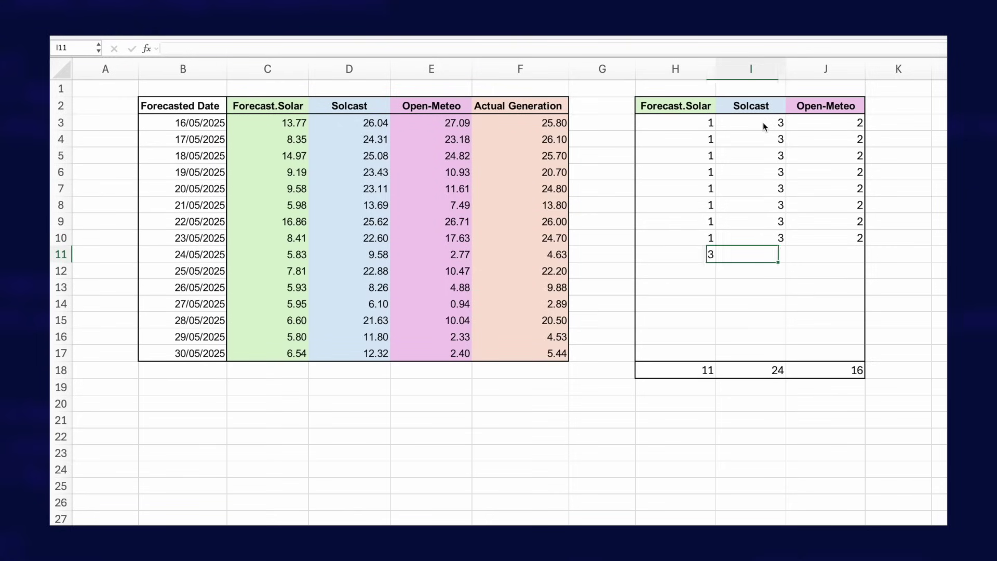
key("Tab")
type("2")
key("shift+Tab")
type("1")
key("Return")
type("3")
key("Tab")
type("2")
key("Return")
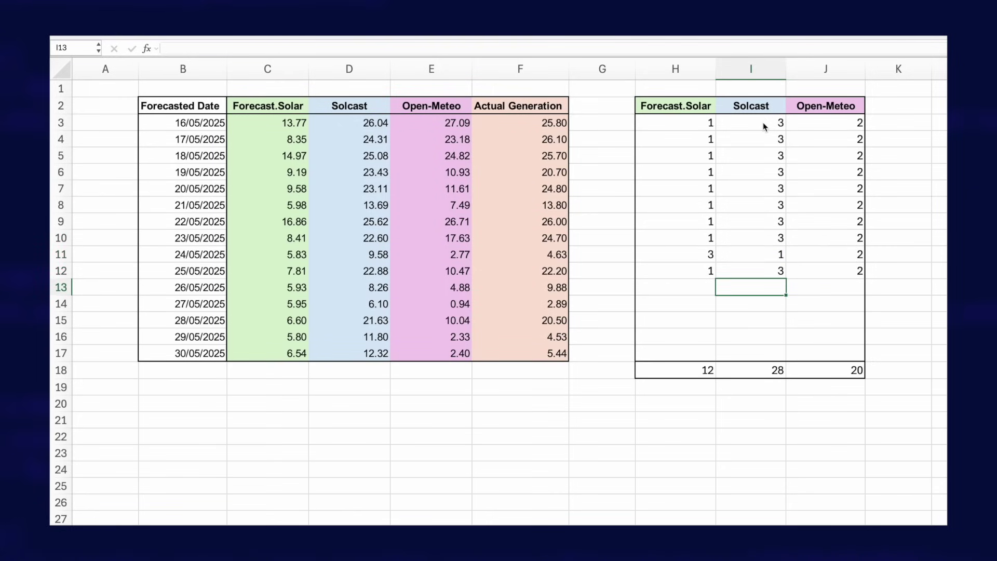
type("3")
key("Tab")
type("1")
key("Return")
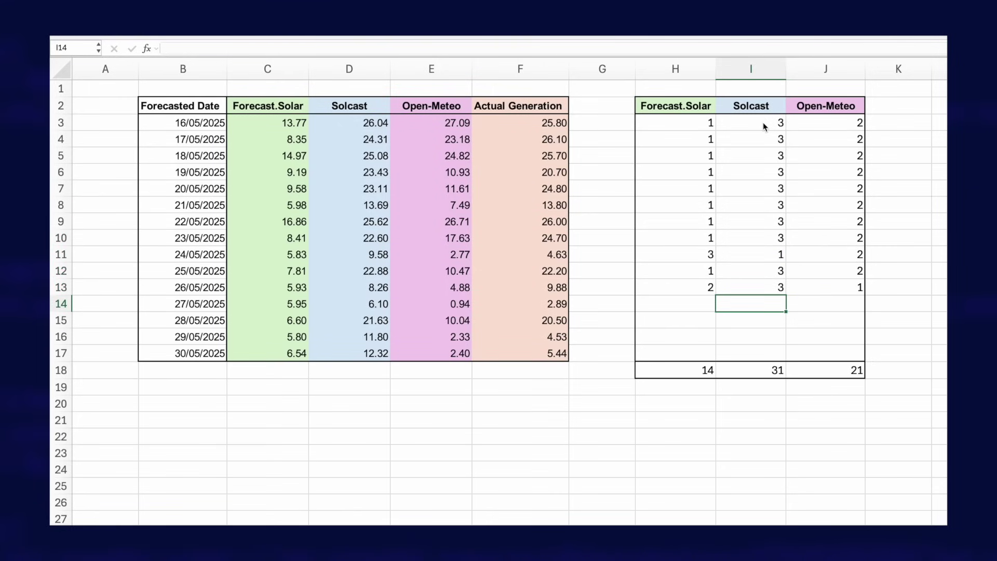
key("Tab")
type("3")
key("shift+Tab")
key("shift+Tab")
type("2")
key("Tab")
type("1")
key("Return")
key("Left")
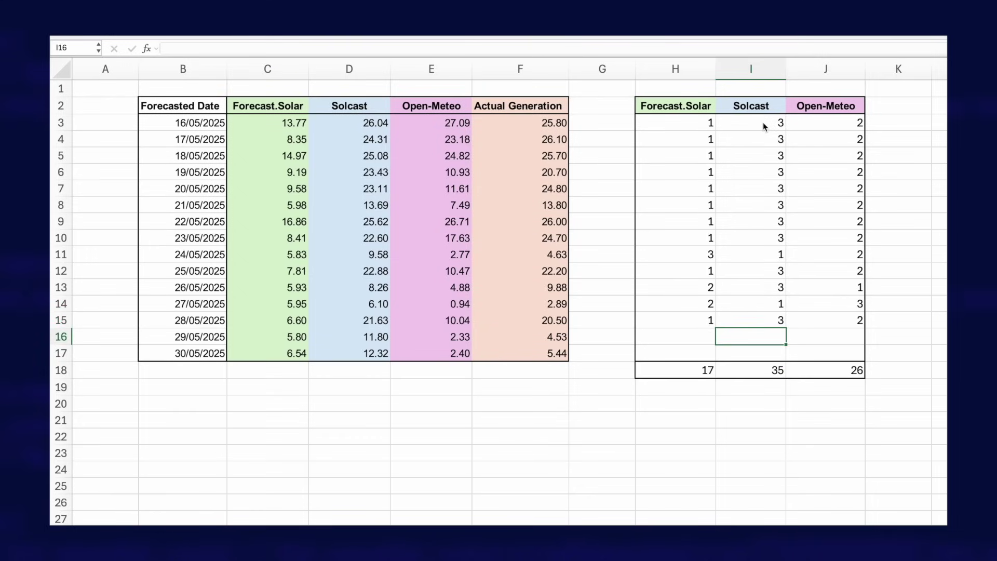
key("Left")
type("3")
key("Tab")
key("Tab")
type("2")
key("shift+Tab")
type("1")
key("Return")
key("Left")
type("3")
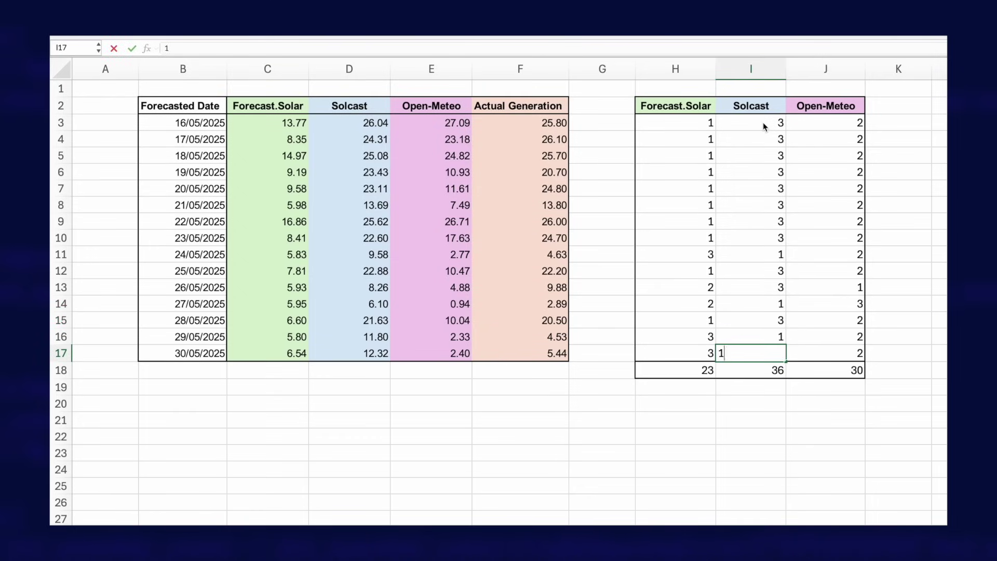
left_click(994, 486)
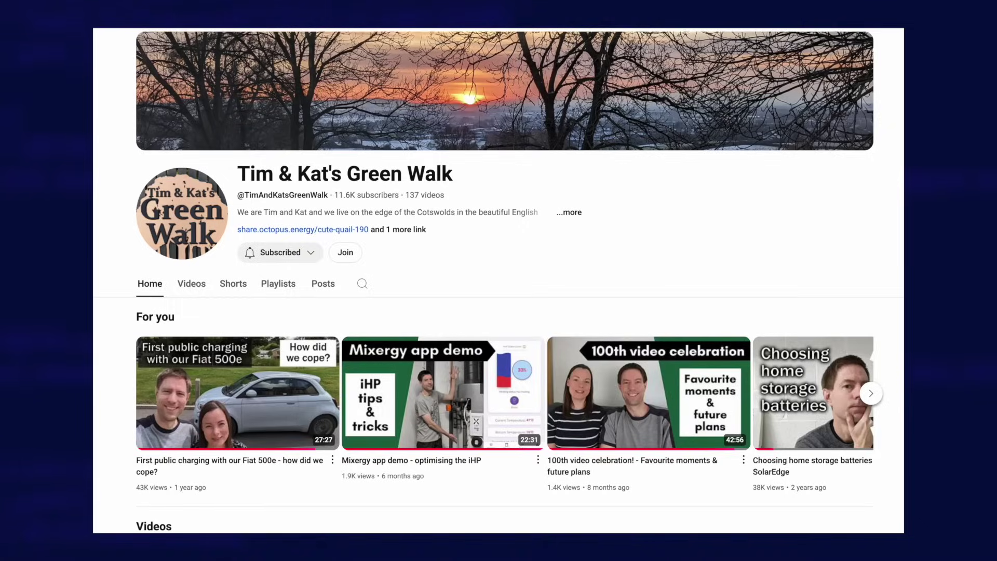
- Scroll the home-energy YouTube channel page down to its Videos and Popular videos rows
scroll(499, 281, "down", 5)
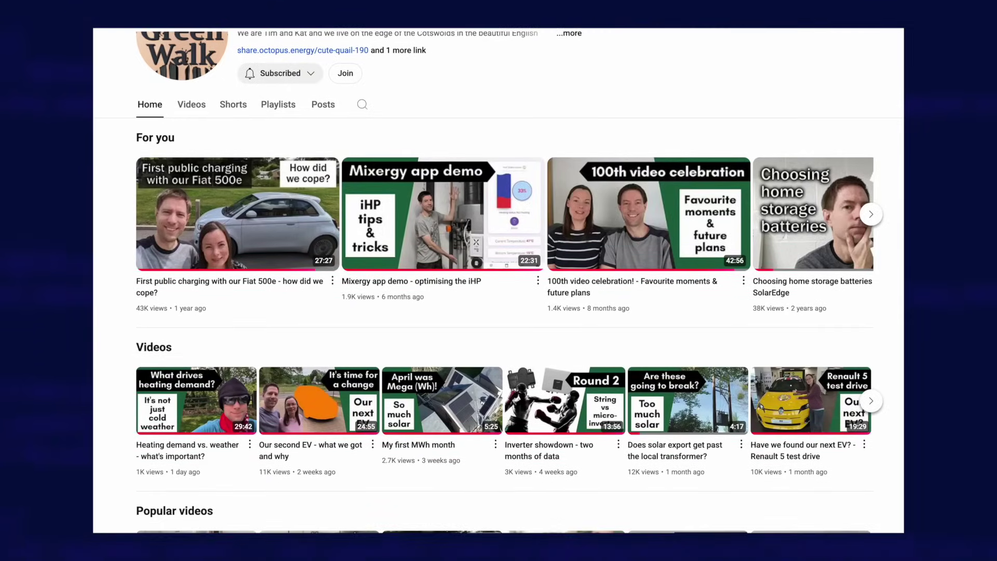